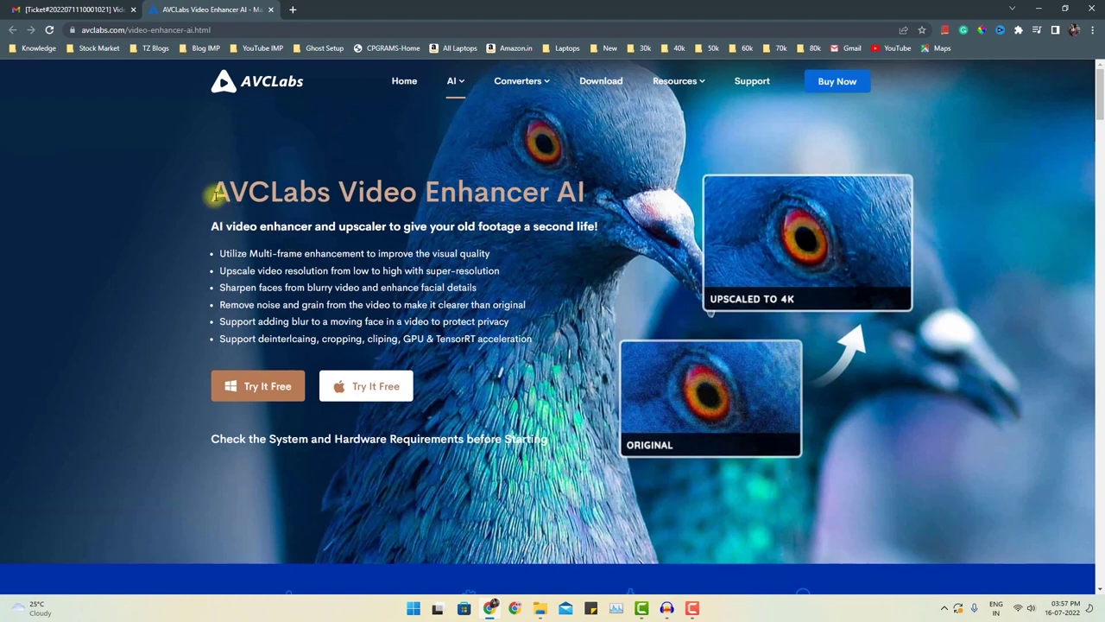
Step: Download the free Windows installer enhancerai_setup_stable.exe from the AVCLabs Video Enhancer AI page
drag(213, 194, 574, 200)
click(418, 227)
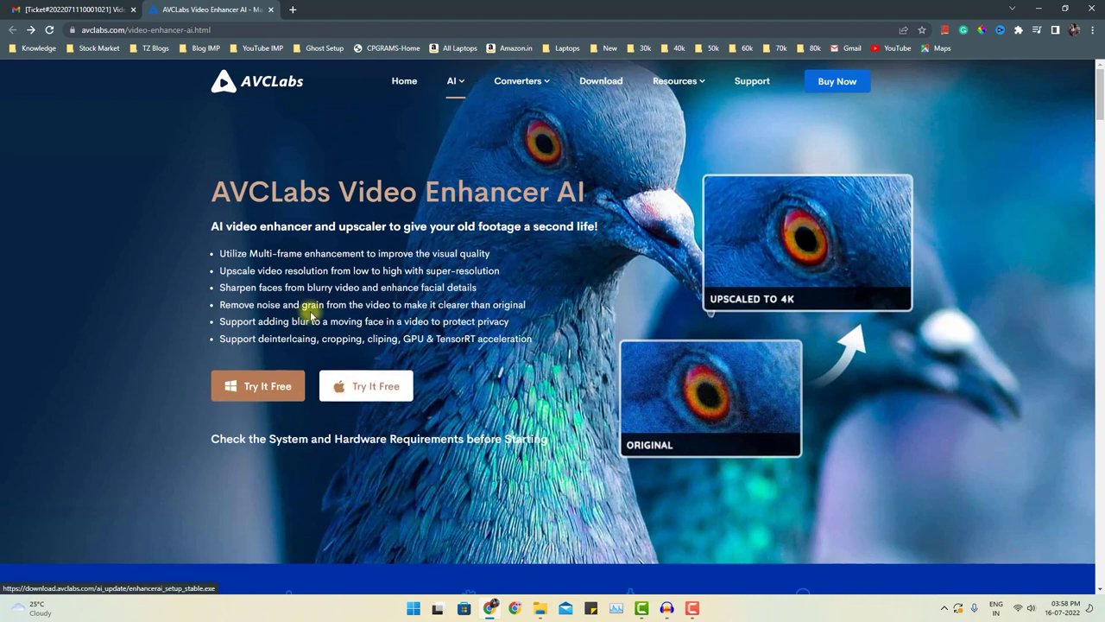
click(253, 395)
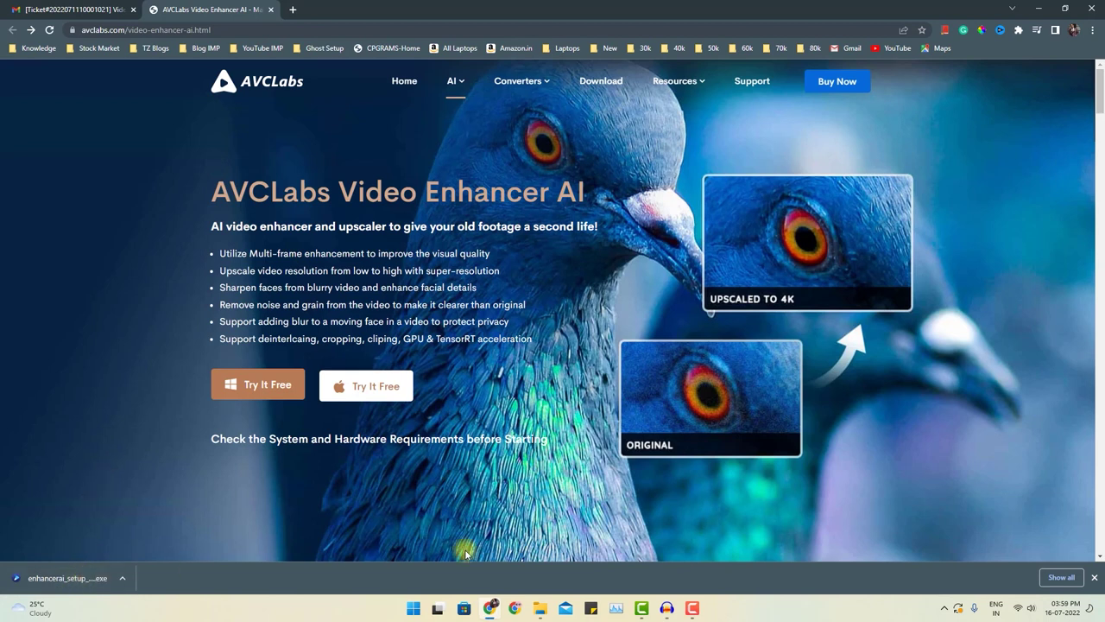
Step: Run enhancerai_setup_stable.exe from Downloads, then launch Video Enhancer AI from its desktop icon
mouse_move(540, 615)
click(627, 553)
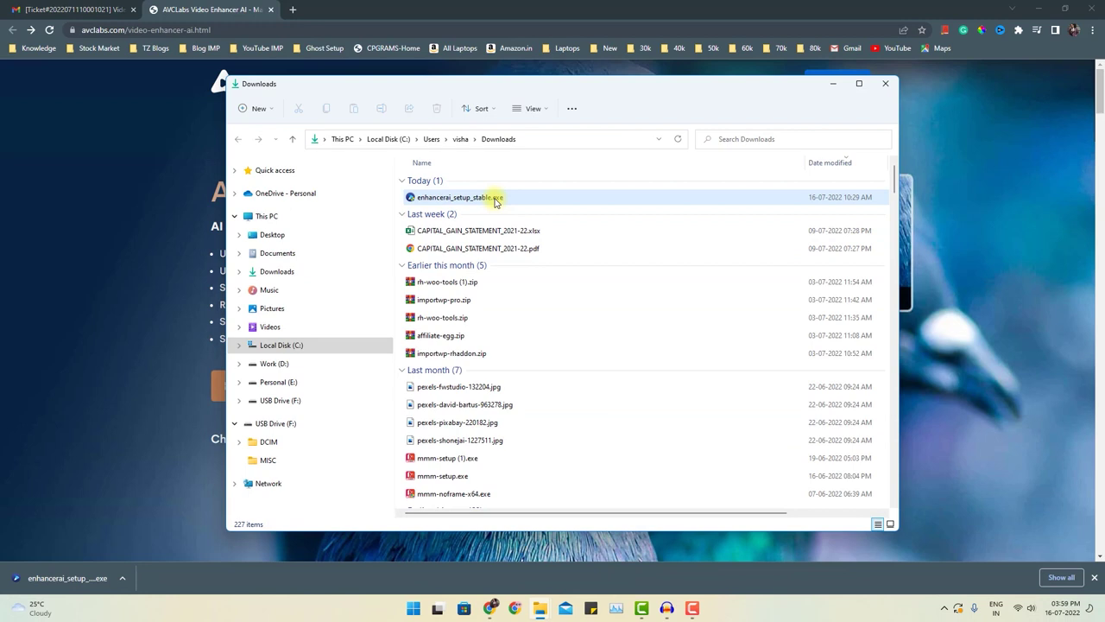
double_click(496, 199)
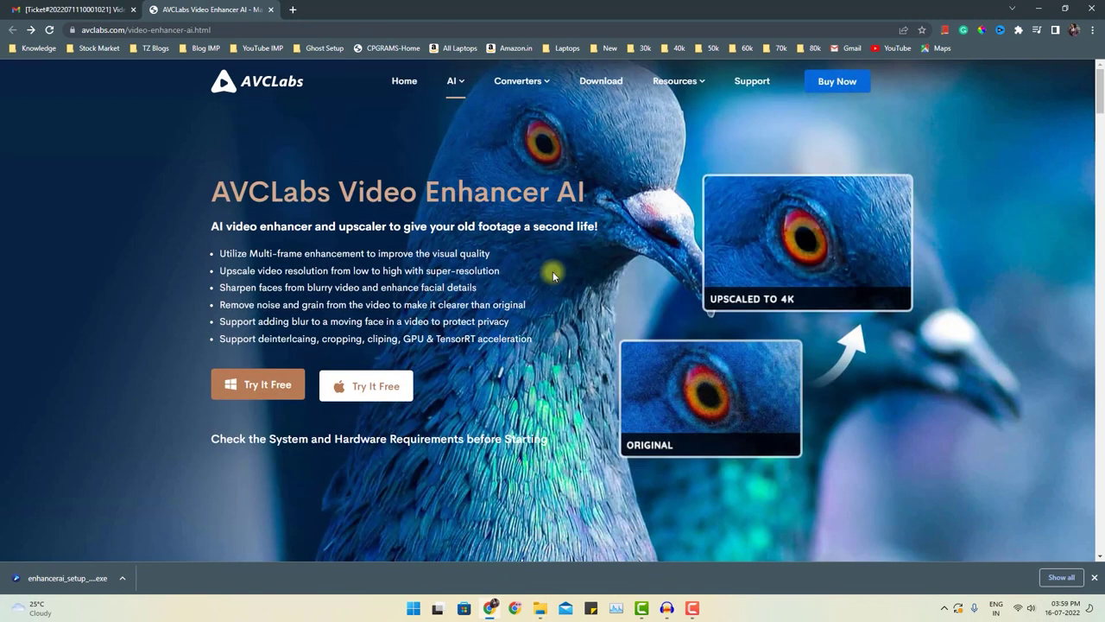
click(1038, 8)
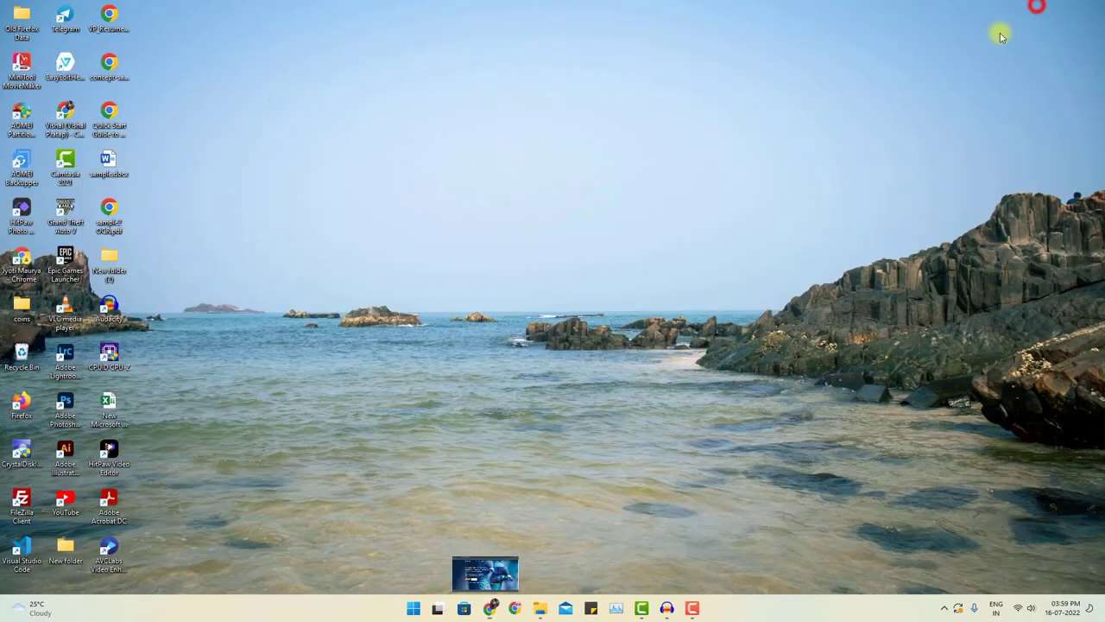
double_click(121, 551)
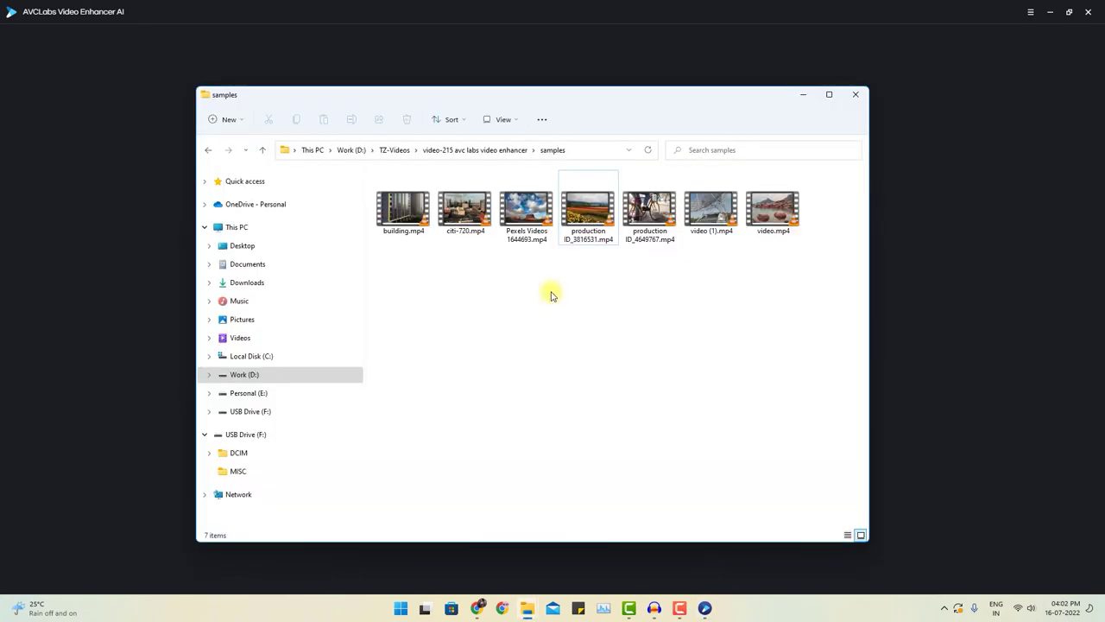
Step: Check production ID_3816531.mp4's Properties details: 426×240, 29.97 fps, 7 seconds long
click(590, 216)
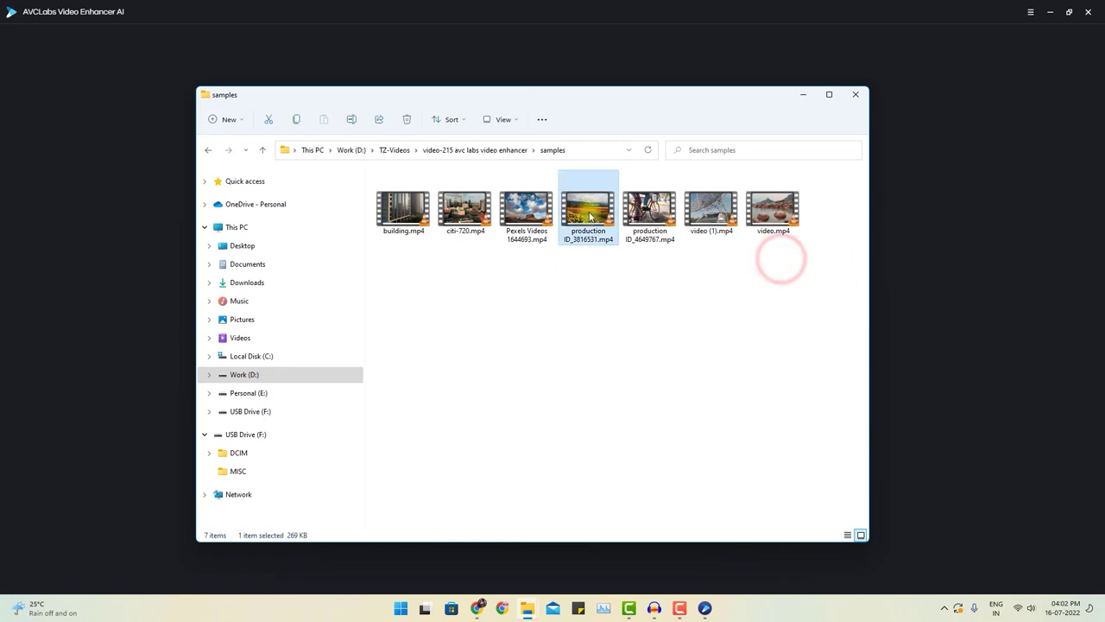
right_click(591, 219)
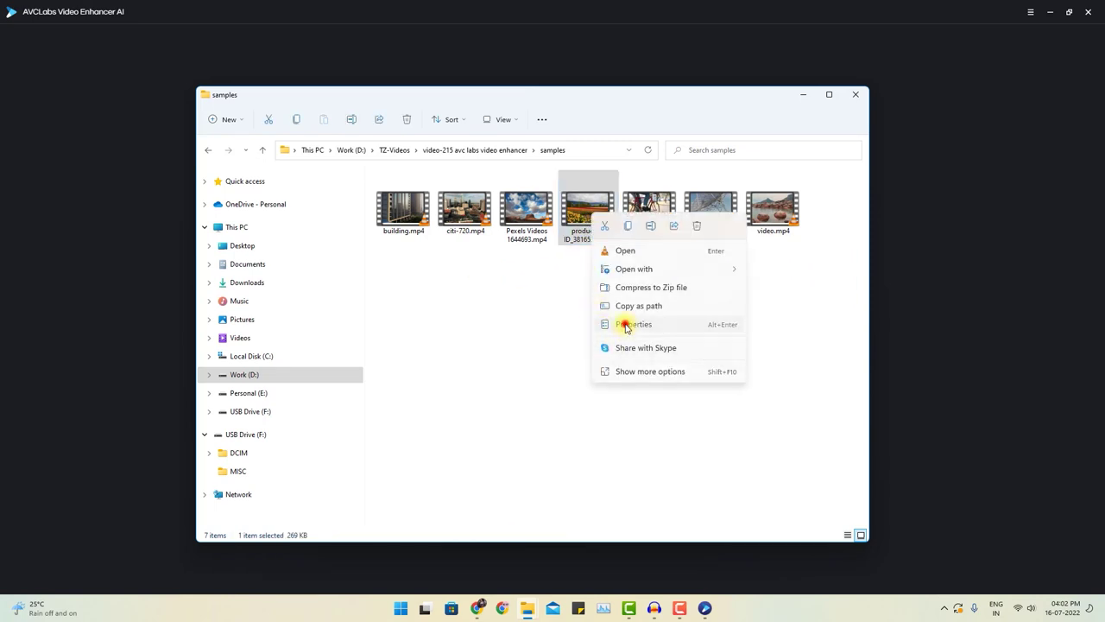
click(626, 325)
click(666, 240)
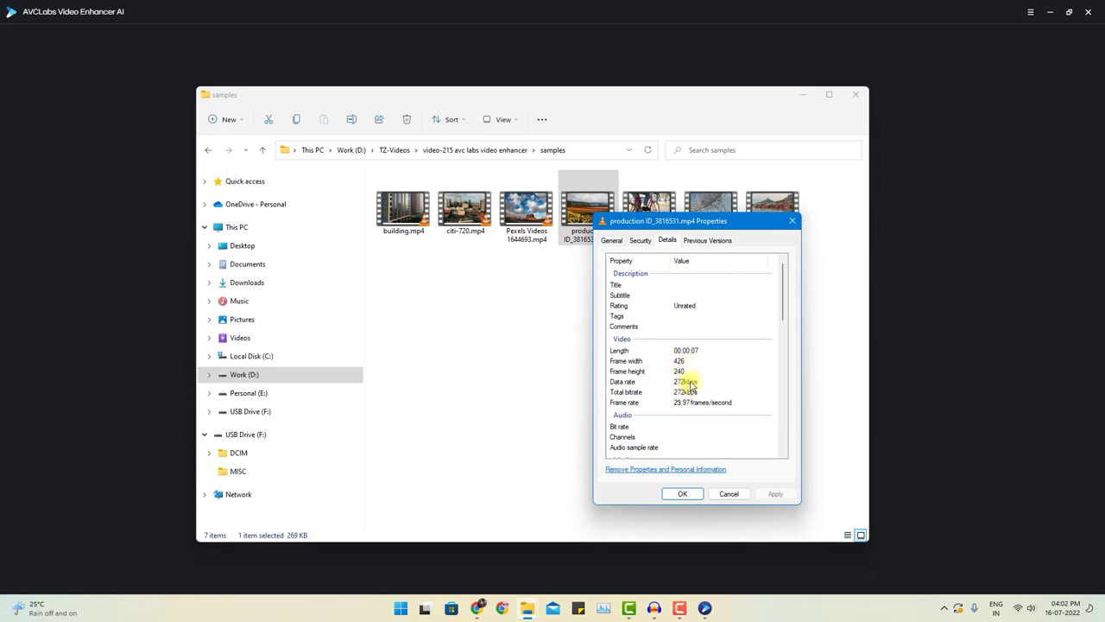
click(728, 493)
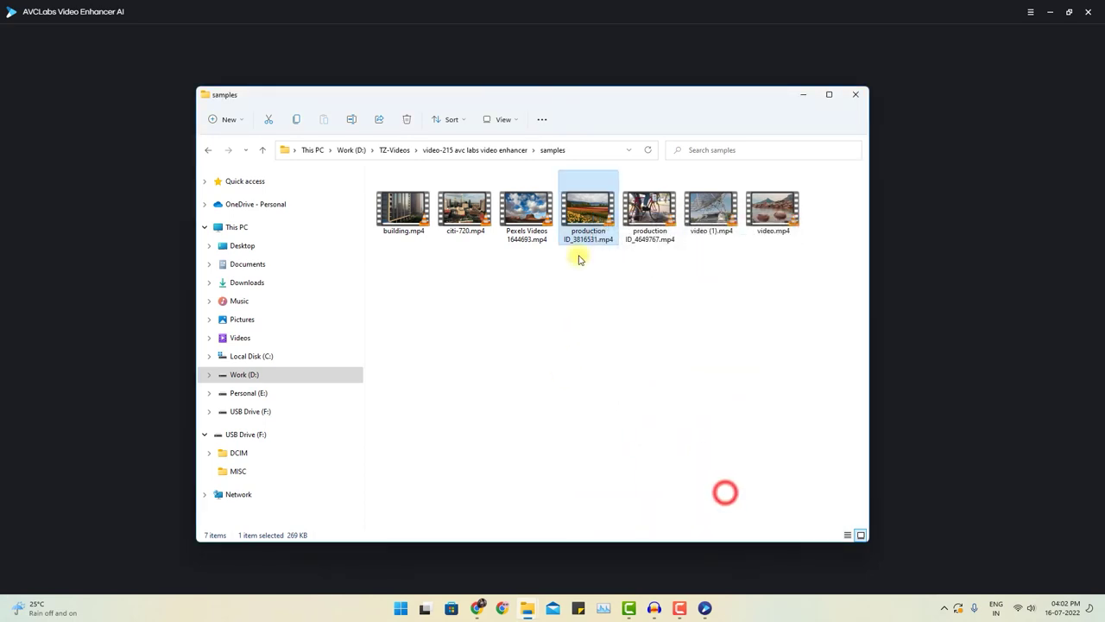
Step: Play production ID_3816531.mp4 full screen in VLC, then return to the samples folder
double_click(592, 216)
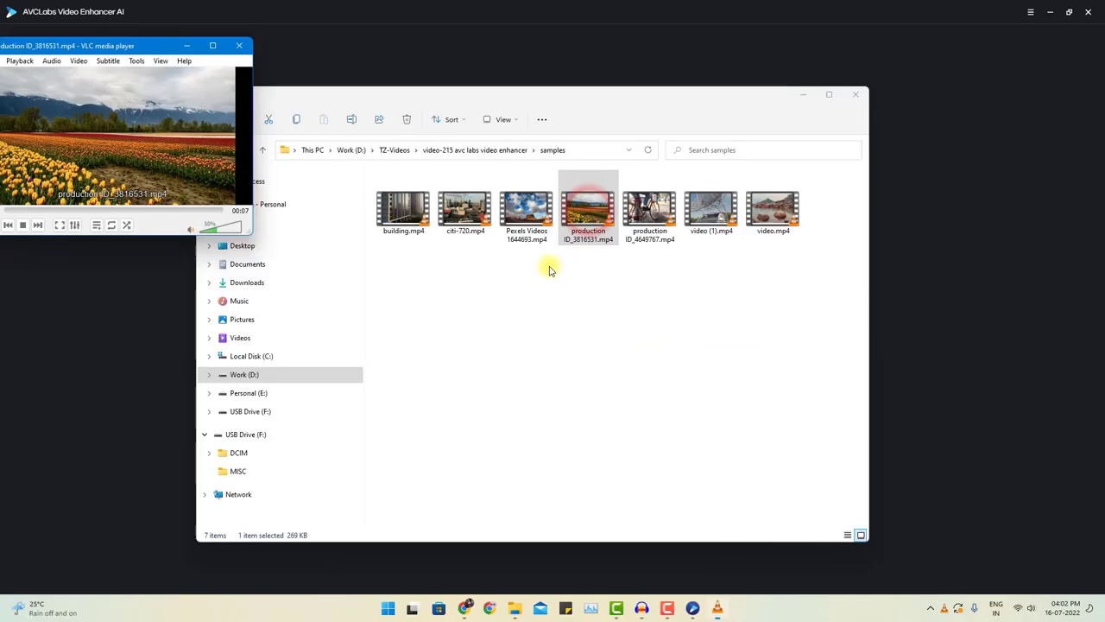
drag(90, 50, 483, 128)
double_click(491, 224)
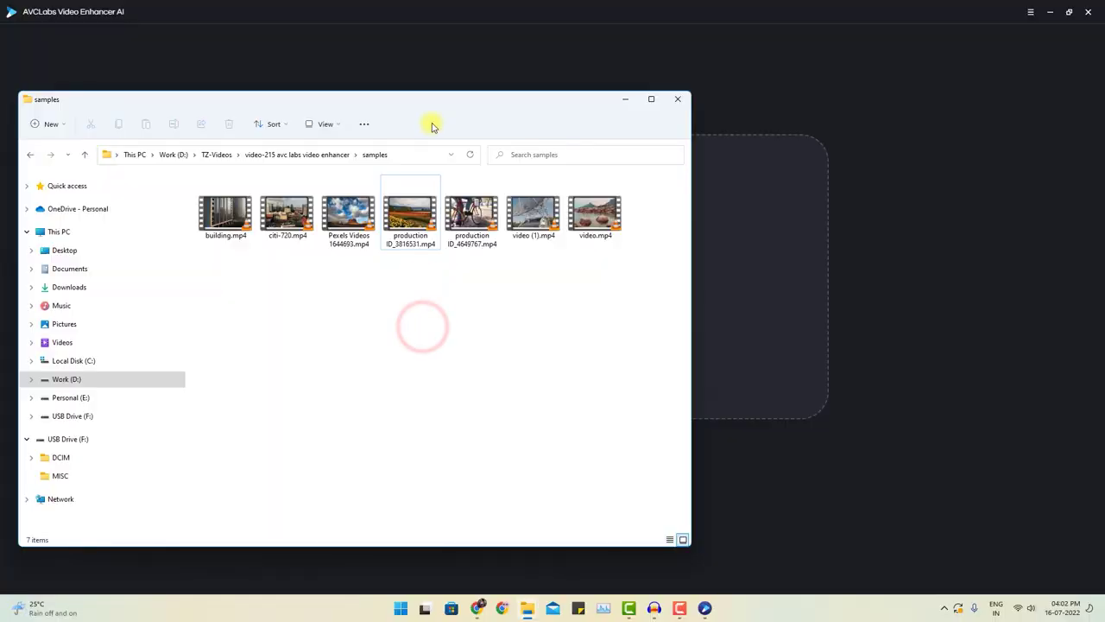
drag(437, 101, 518, 94)
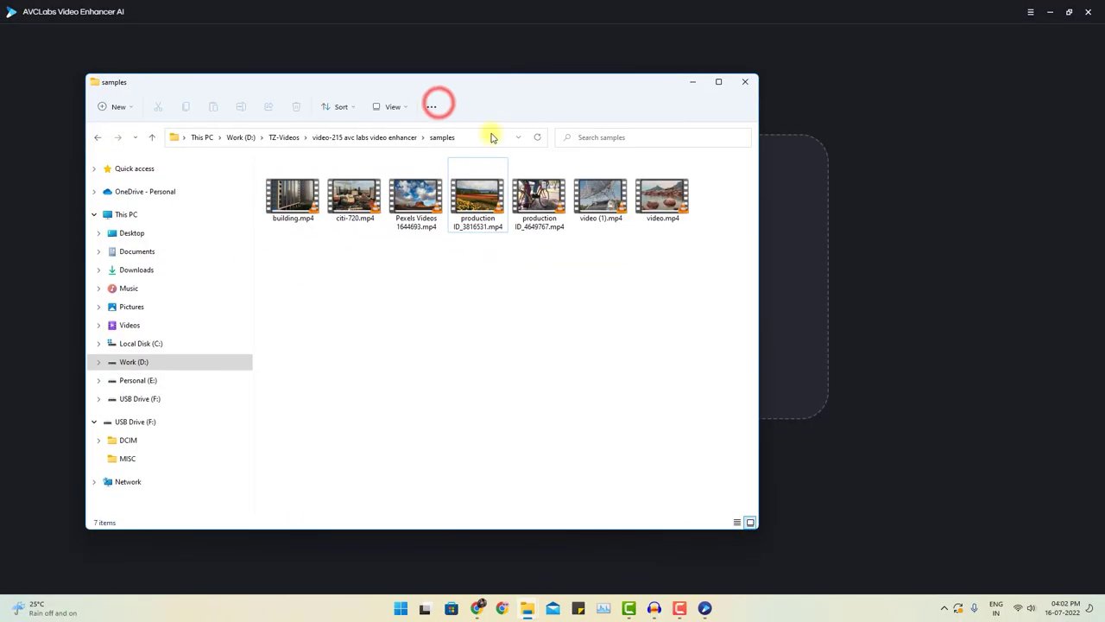
Step: Import production ID_3816531.mp4 into the enhancer through Browse and the Open dialog
click(484, 223)
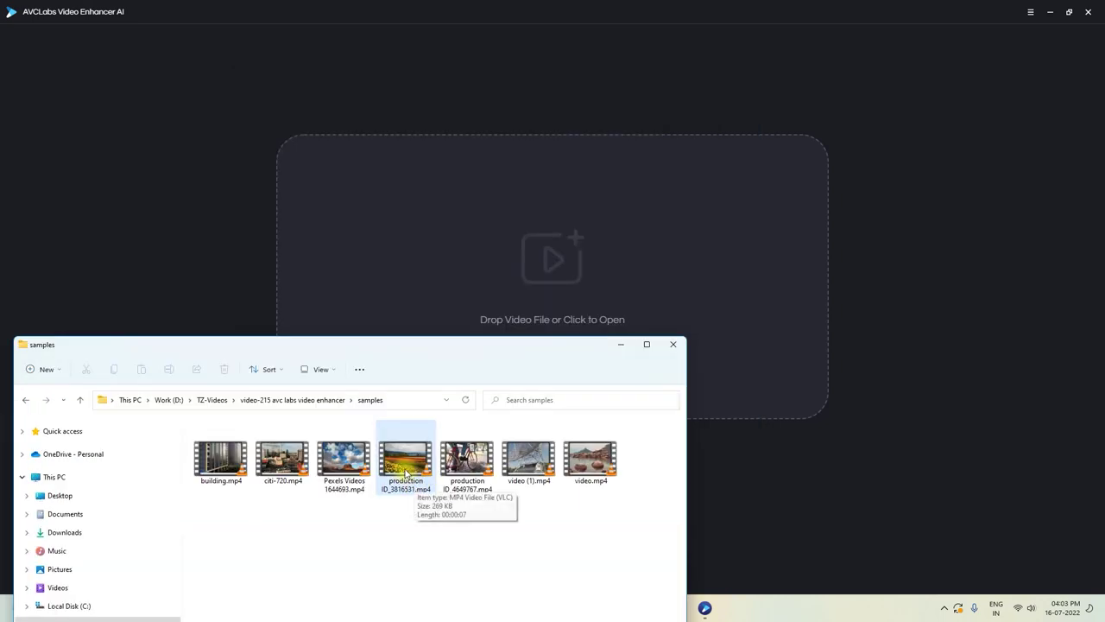
drag(407, 471, 500, 319)
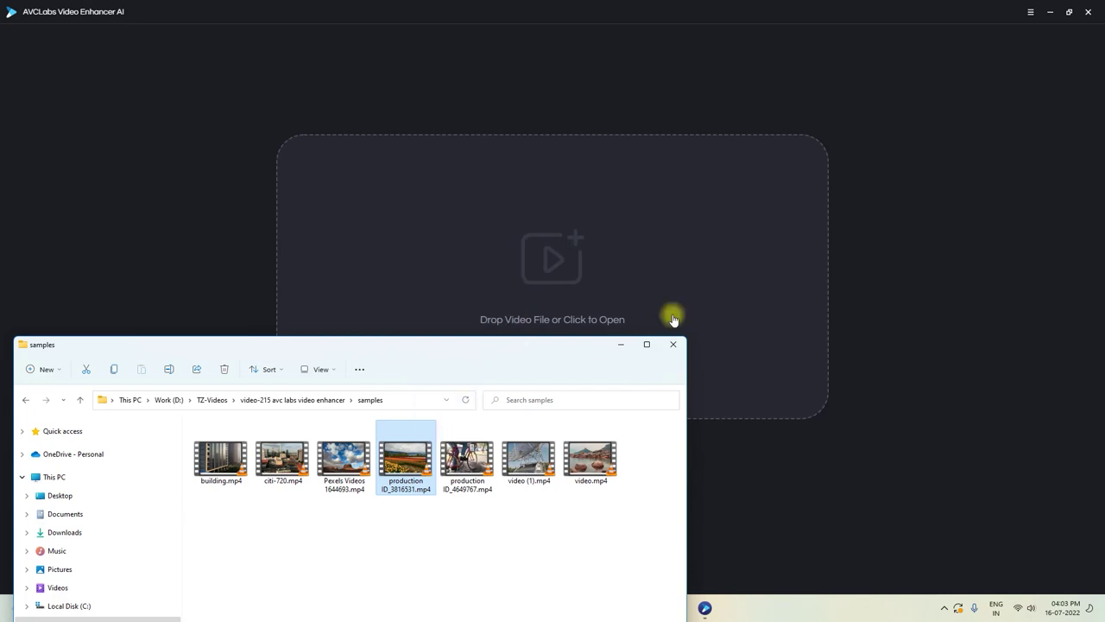
click(620, 348)
click(545, 476)
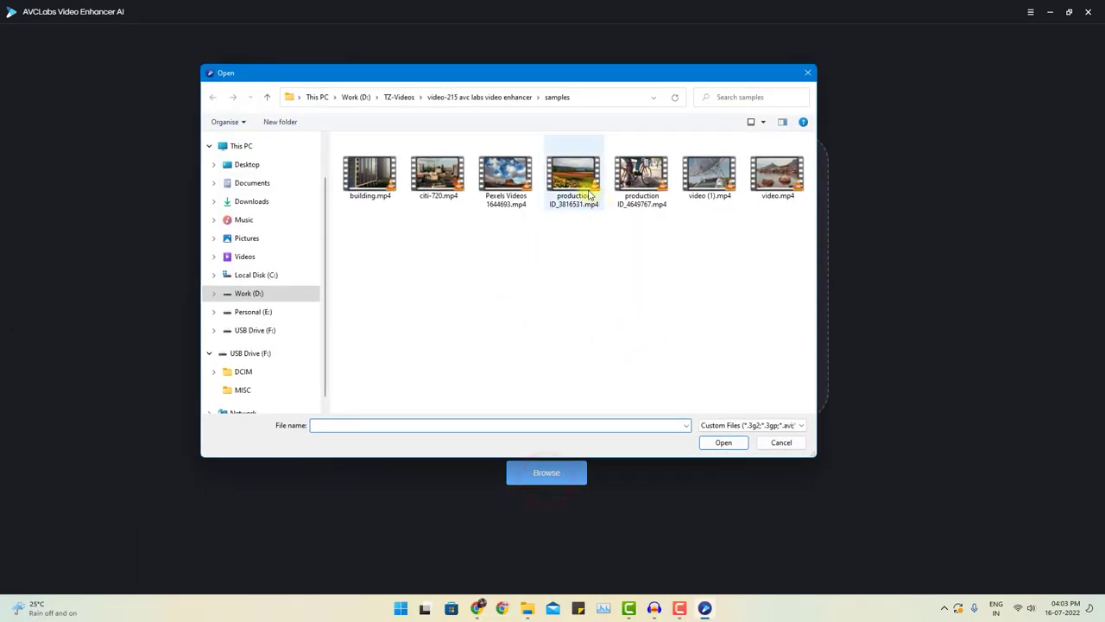
double_click(580, 177)
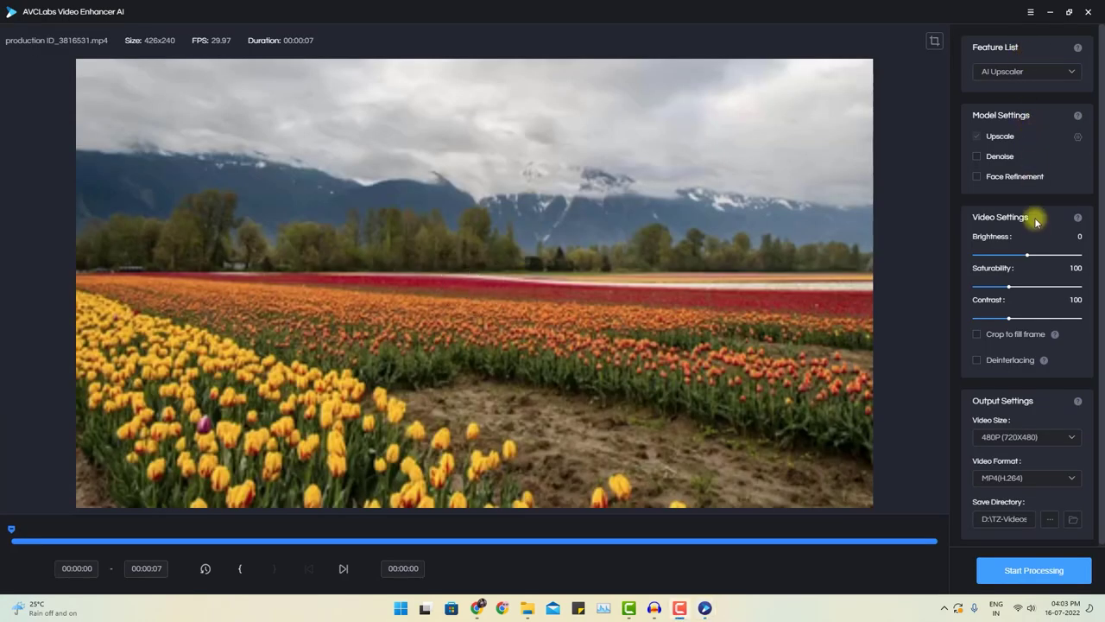
Step: Keep AI Upscaler as the feature and choose Ultra as the upscale model
click(1040, 73)
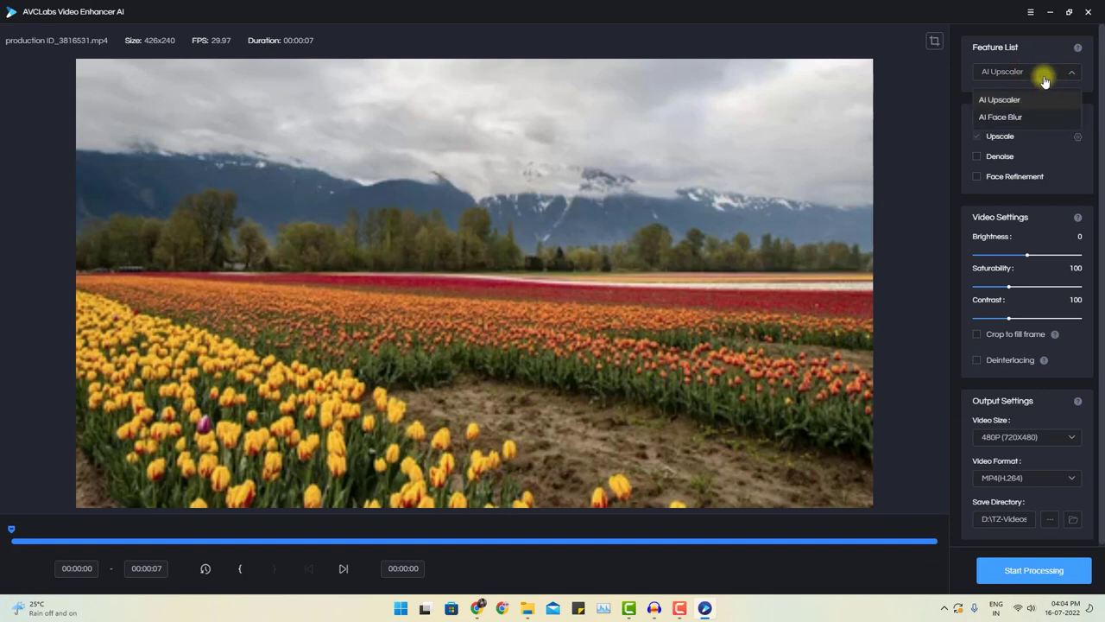
click(1044, 99)
click(1079, 138)
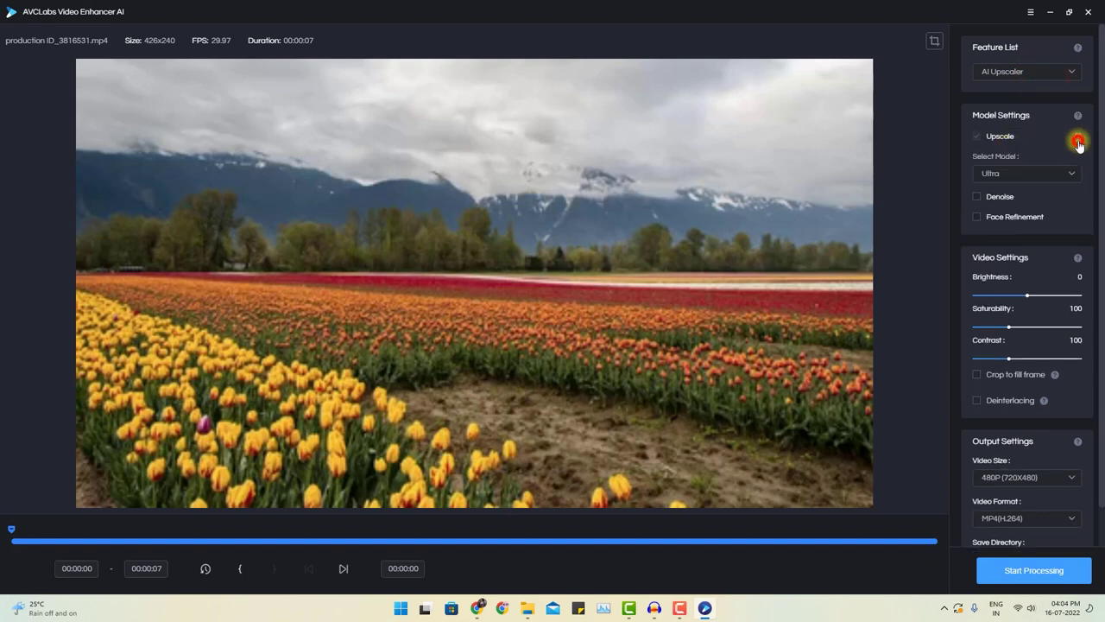
click(993, 177)
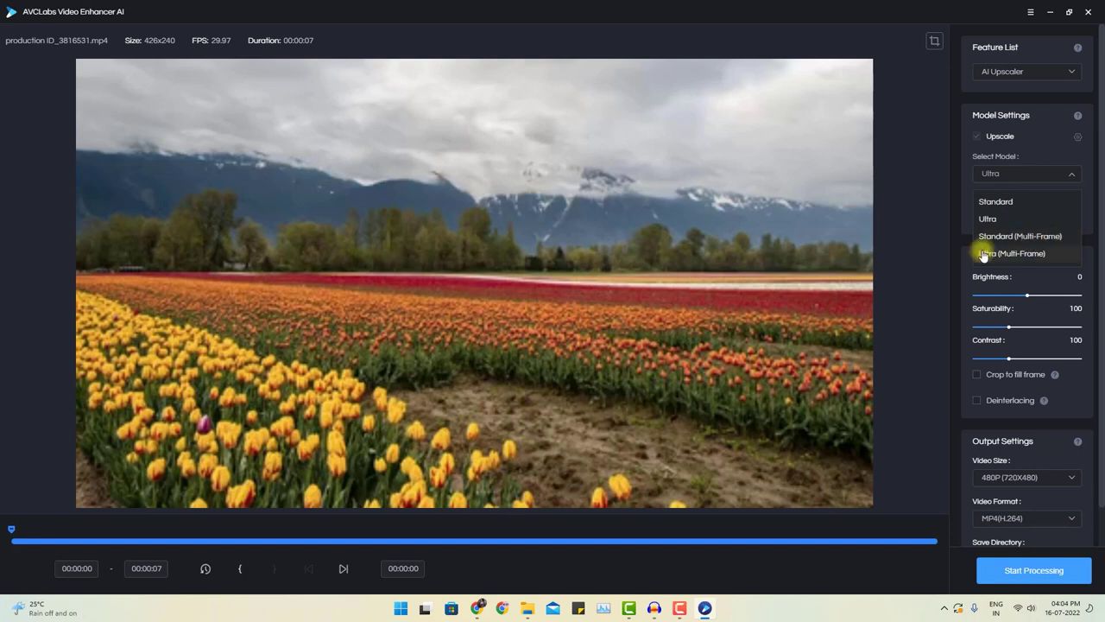
click(1017, 218)
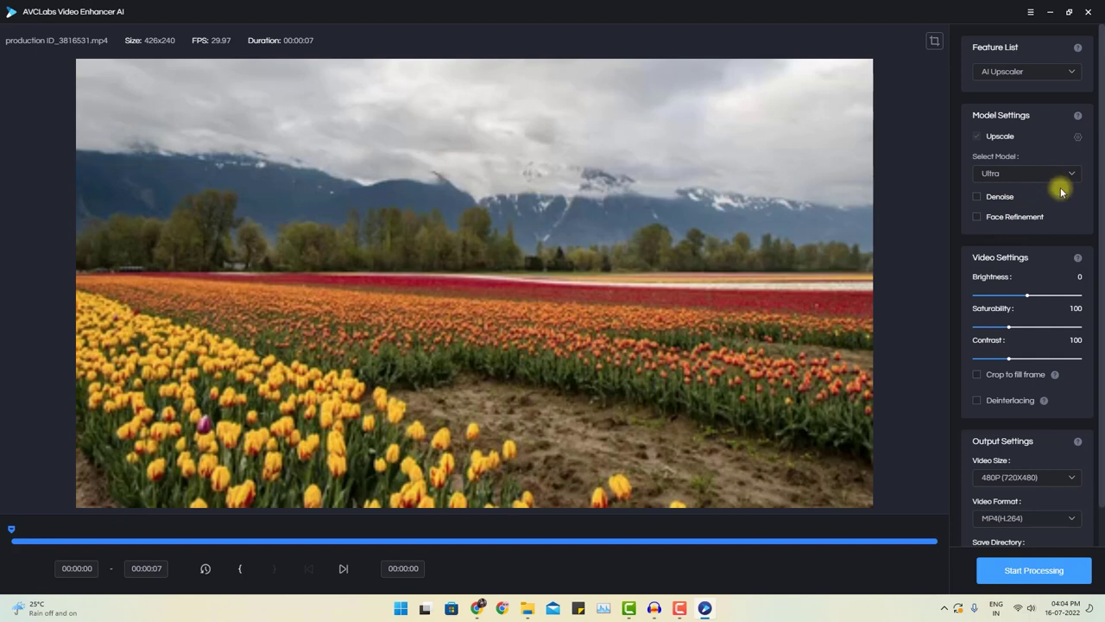
Step: Browse the larger Video Size options, then keep the output at 480P (720X480) MP4(H.264)
scroll(1049, 207, down, 1)
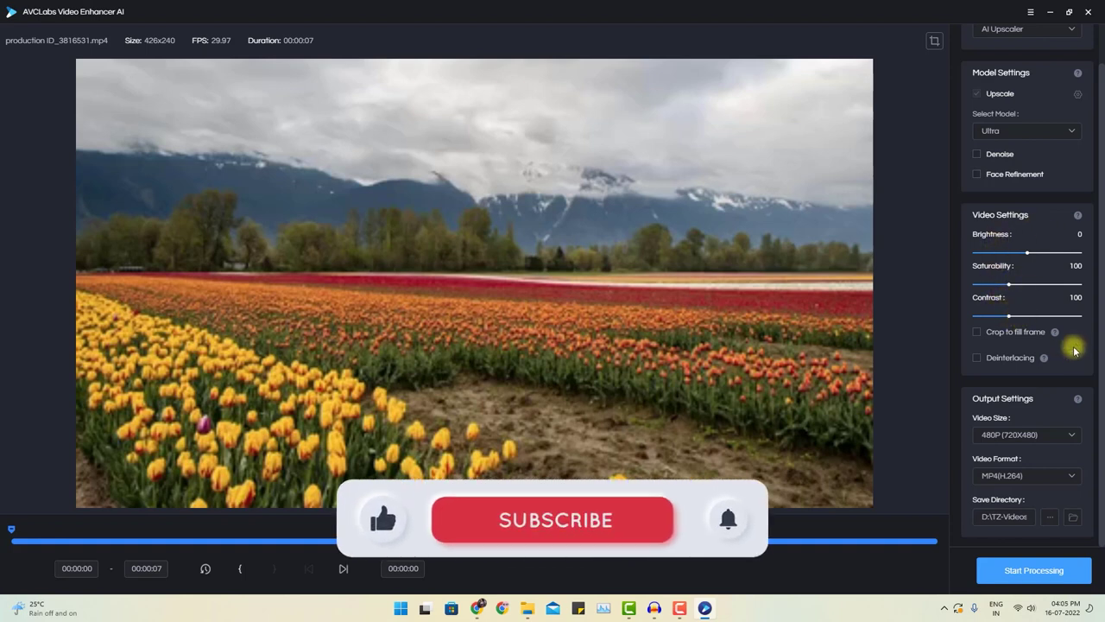
click(1058, 437)
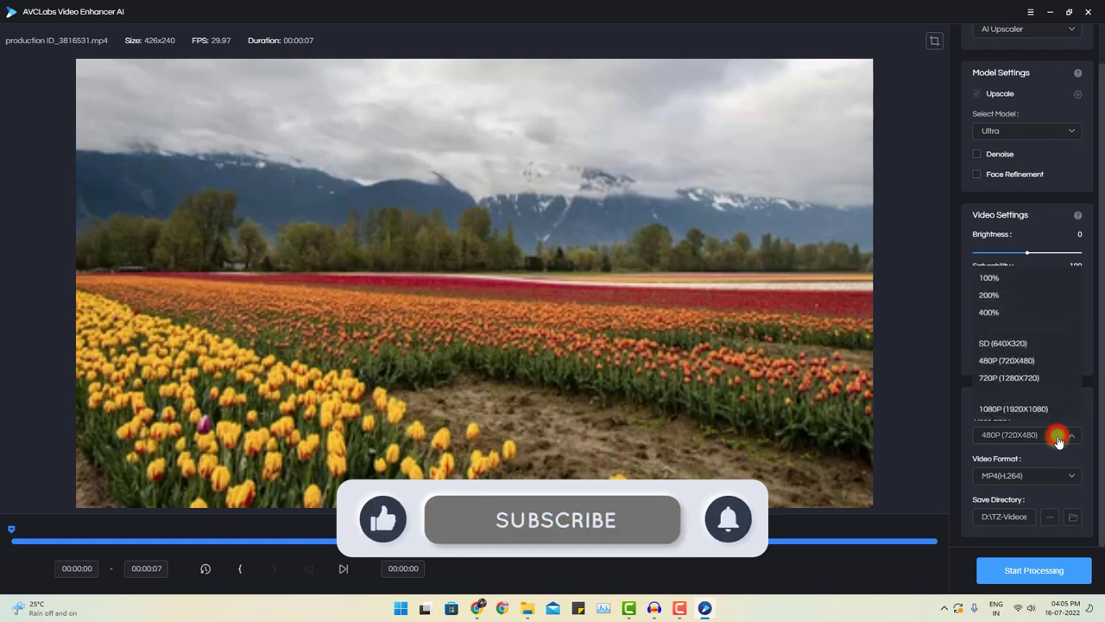
click(1016, 363)
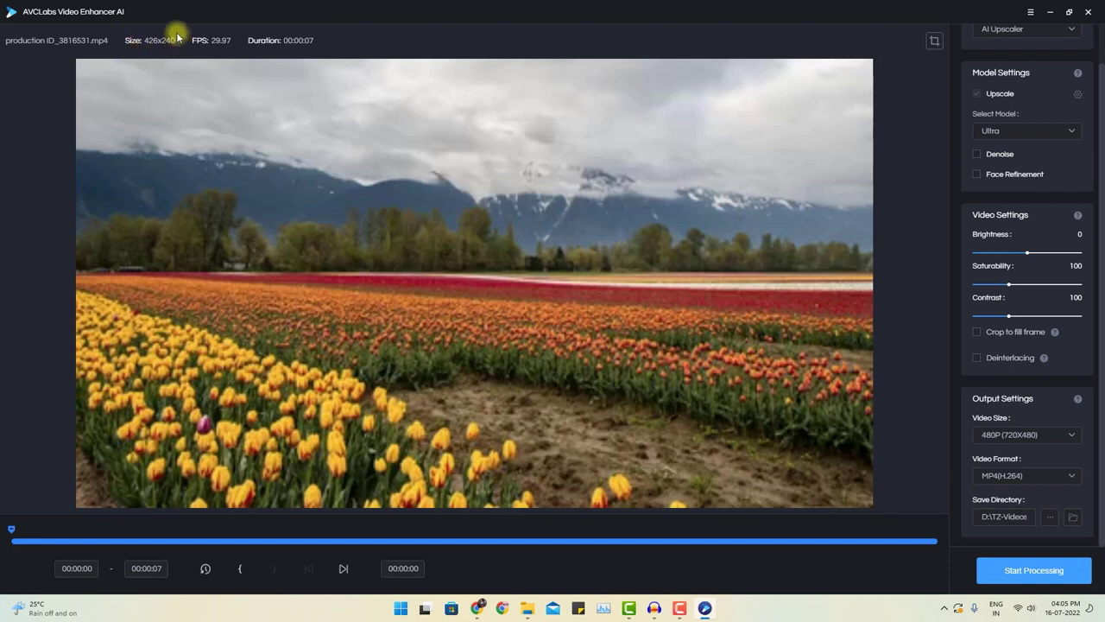
mouse_move(452, 323)
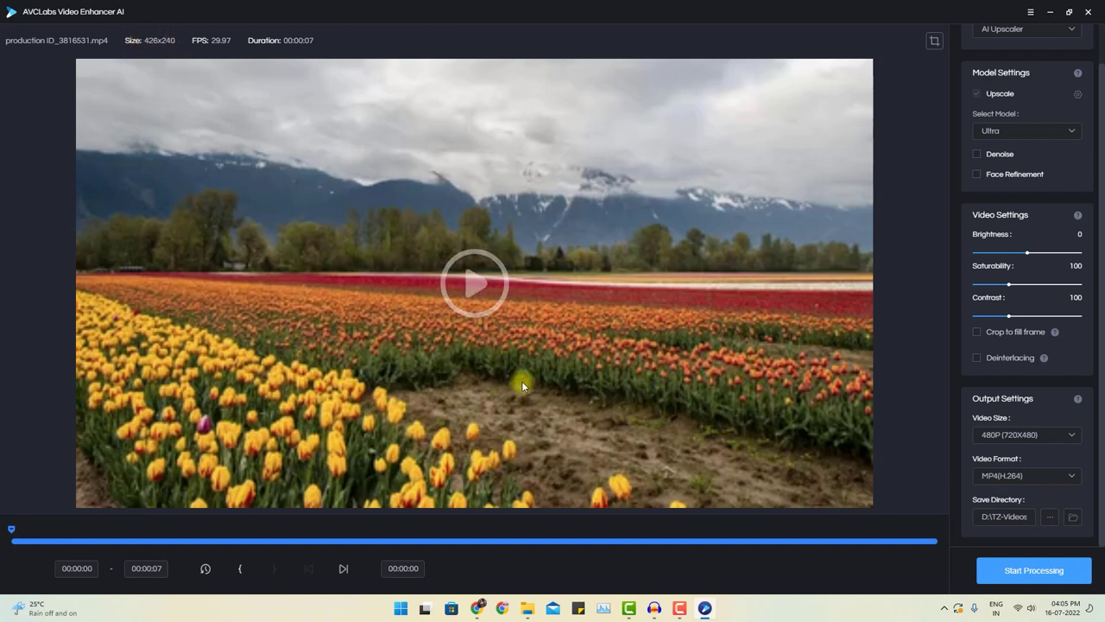
click(1023, 434)
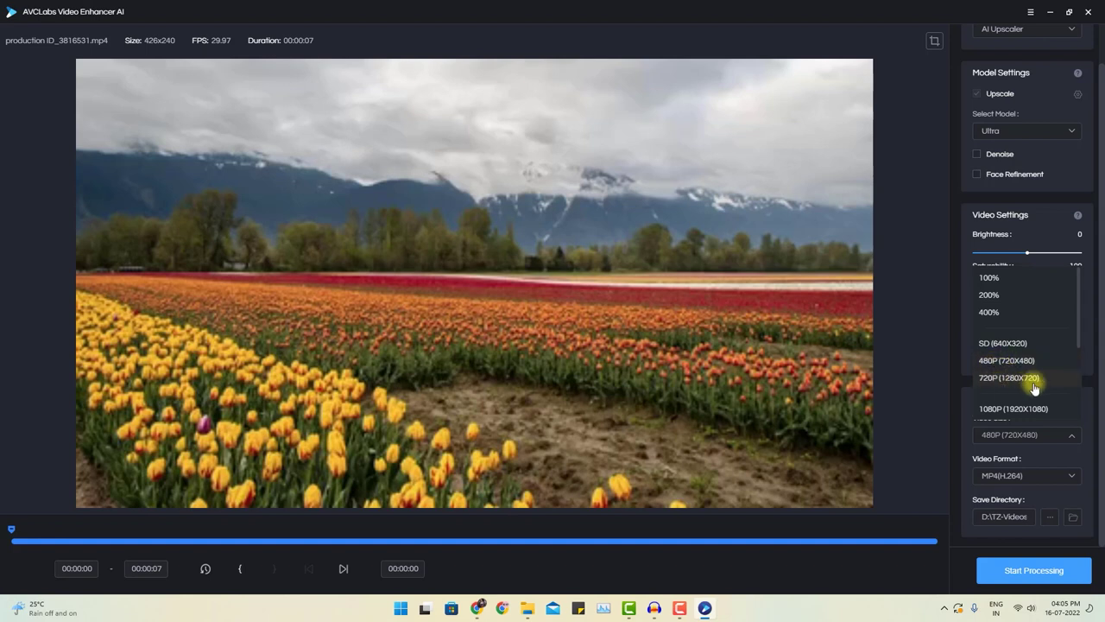
scroll(1041, 371, down, 1)
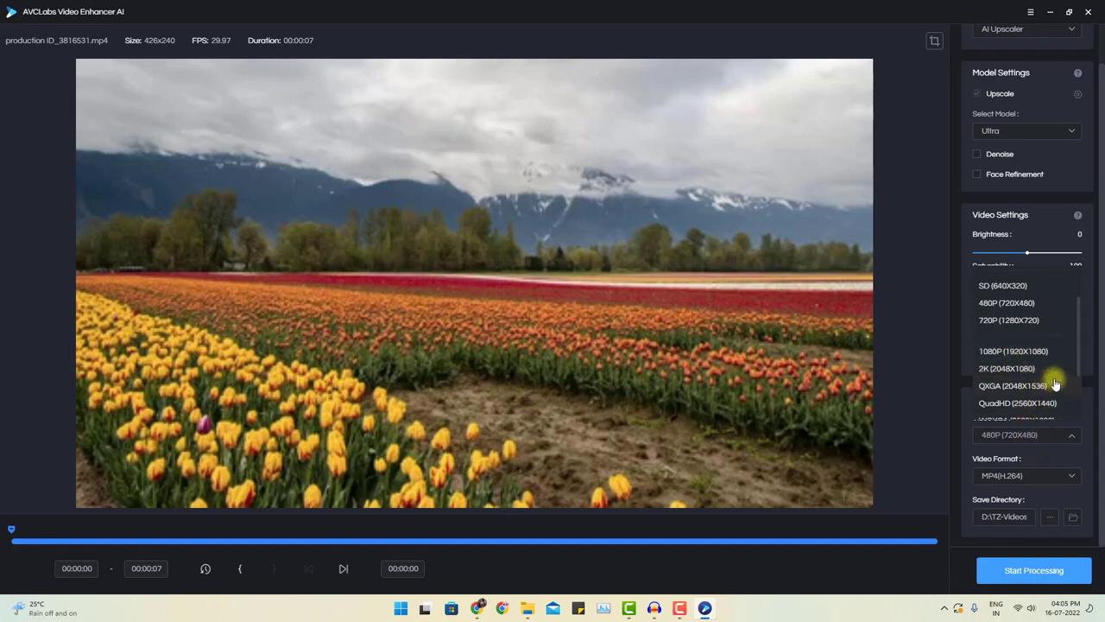
scroll(1032, 389, down, 2)
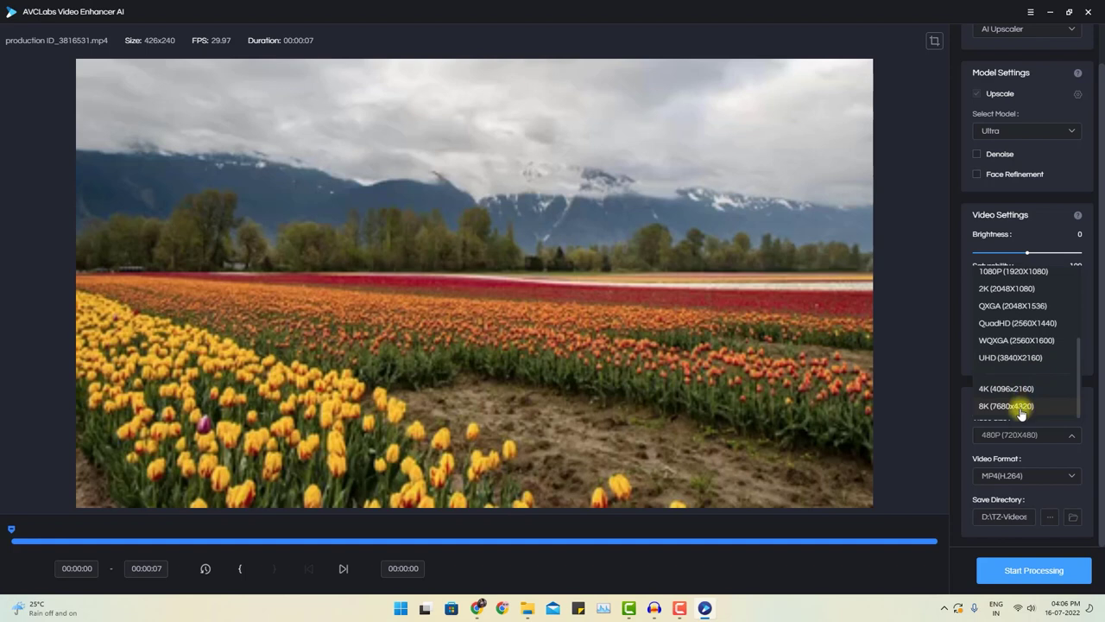
click(1058, 442)
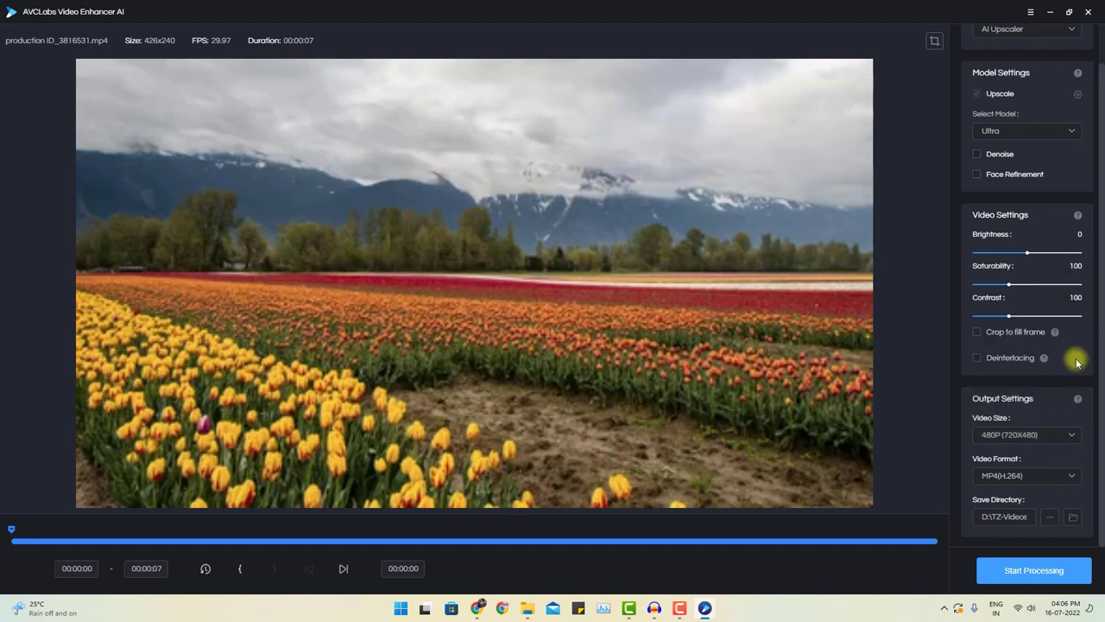
Step: Start processing the tulip clip and wait until all 237 frames are enhanced
click(1007, 573)
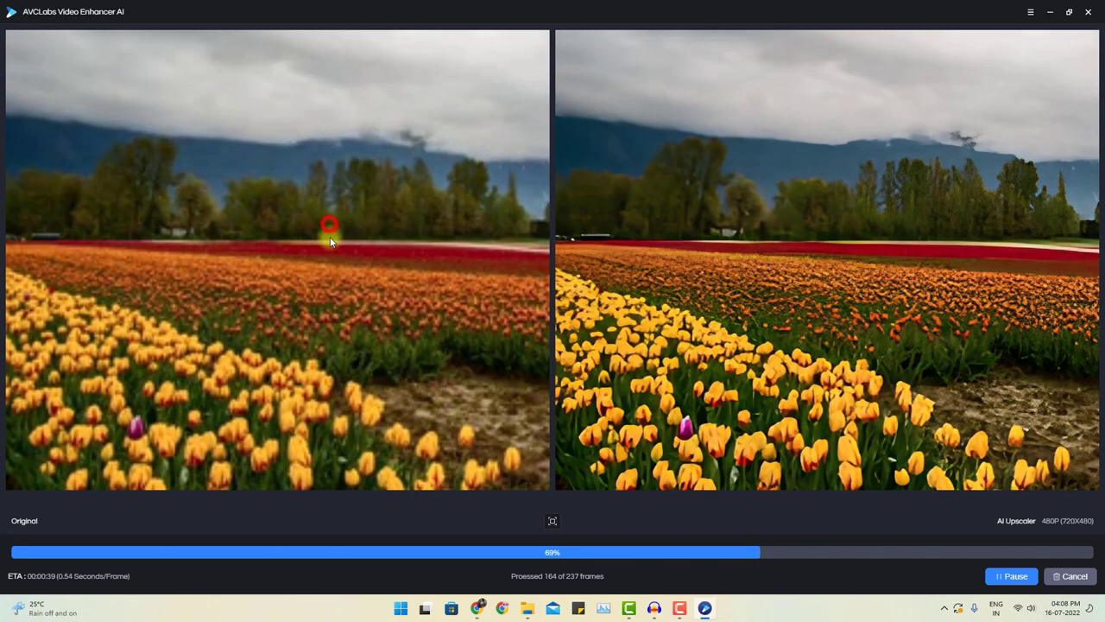
click(331, 226)
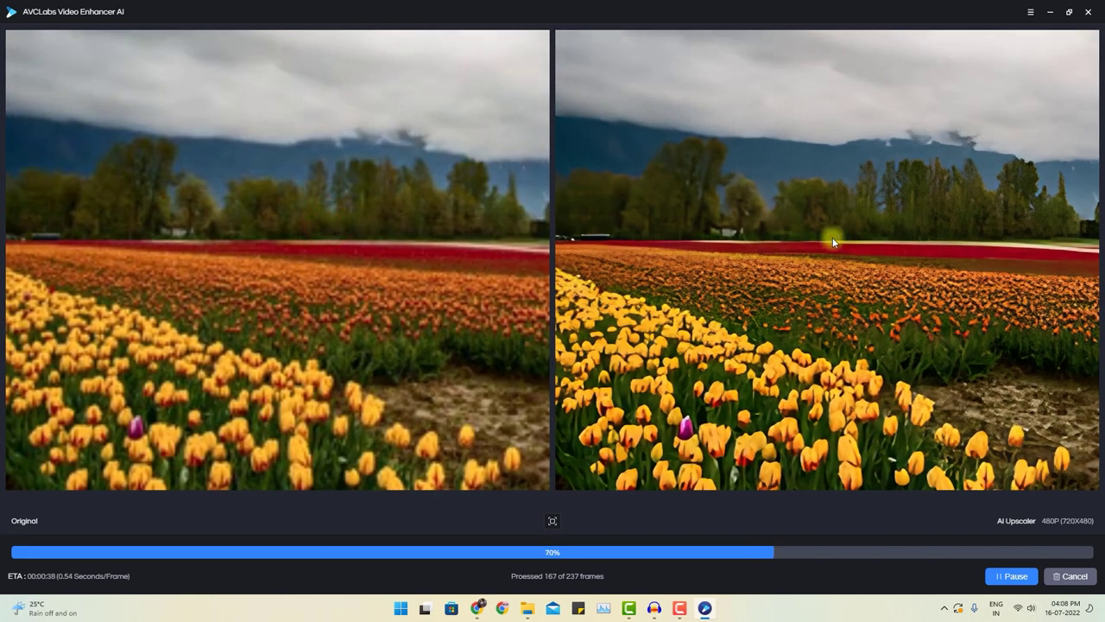
click(897, 212)
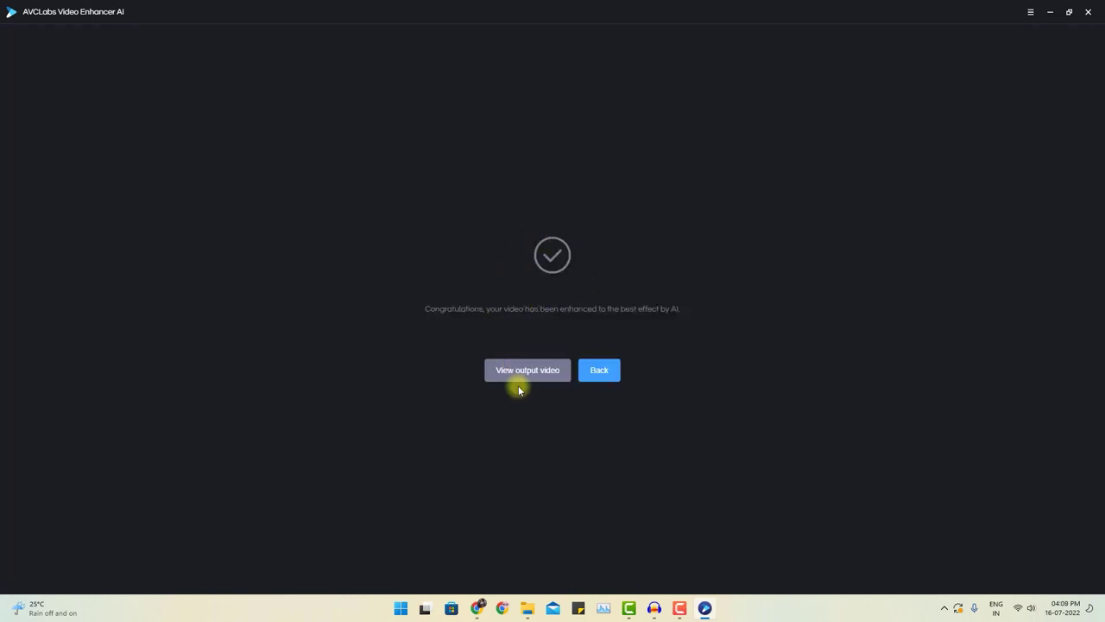
Step: Open the enhanced output folder and play the 8.44 MB 720x480 tulip video in VLC
click(521, 379)
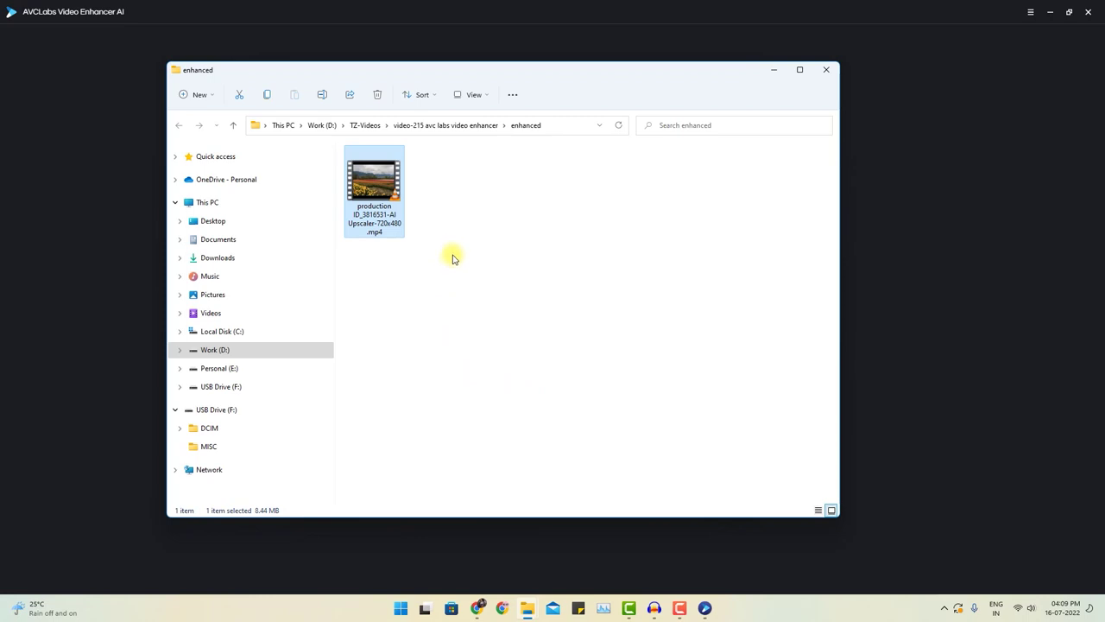
double_click(380, 197)
drag(129, 125, 627, 127)
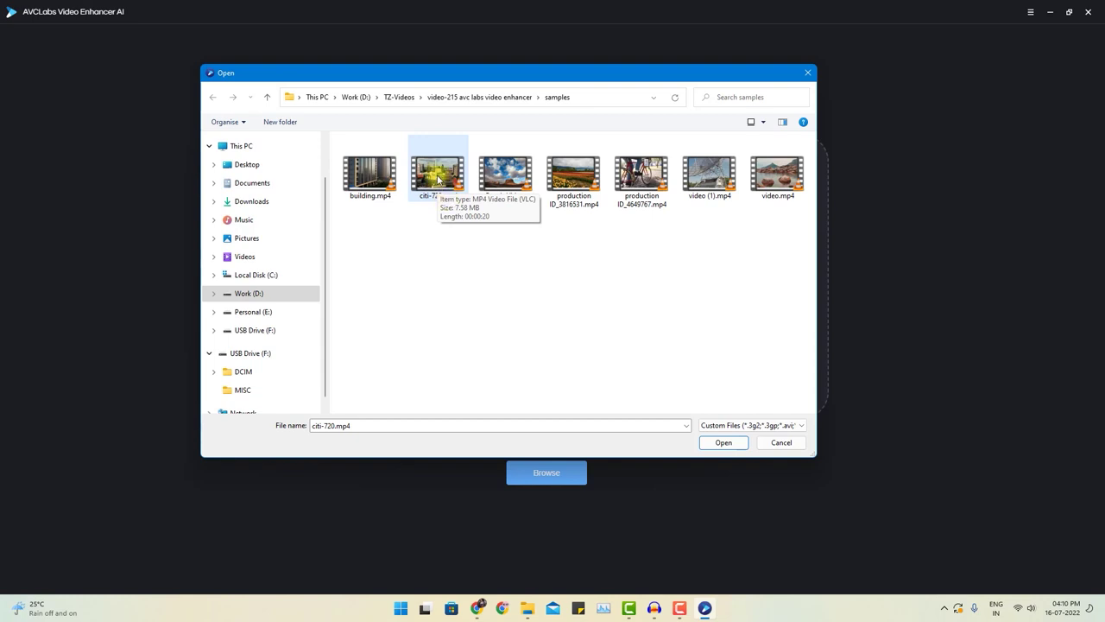
Step: Load citi-720.mp4 and set its output Video Size to 4K (4096x2160)
double_click(440, 179)
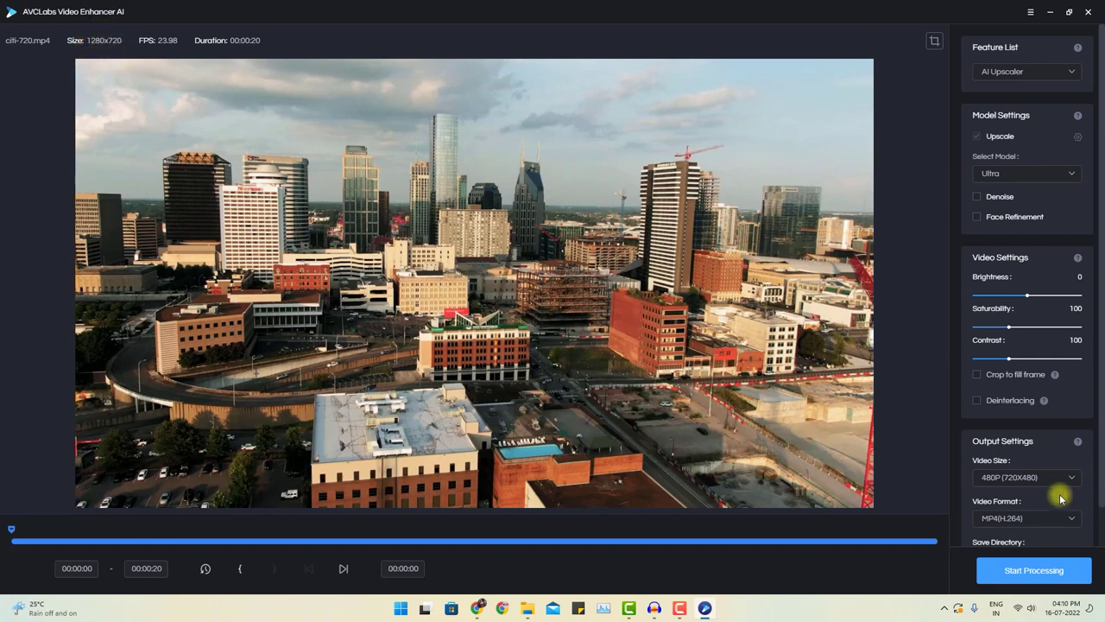
scroll(1073, 406, down, 1)
click(1071, 439)
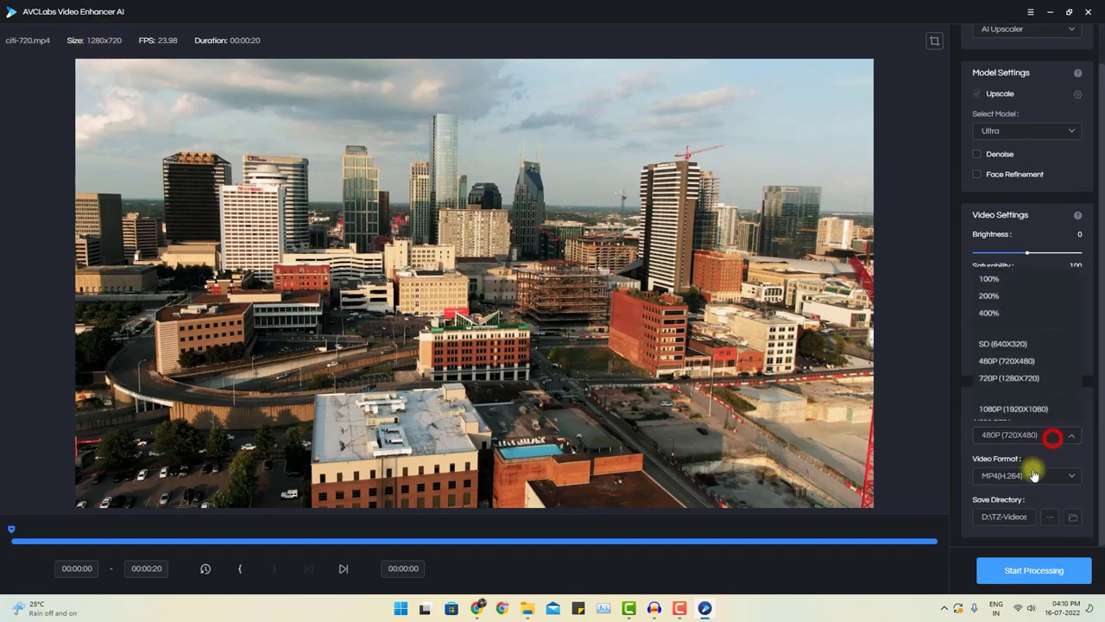
click(1023, 326)
Step: Choose Standard as the upscaling model for citi-720.mp4
click(1065, 130)
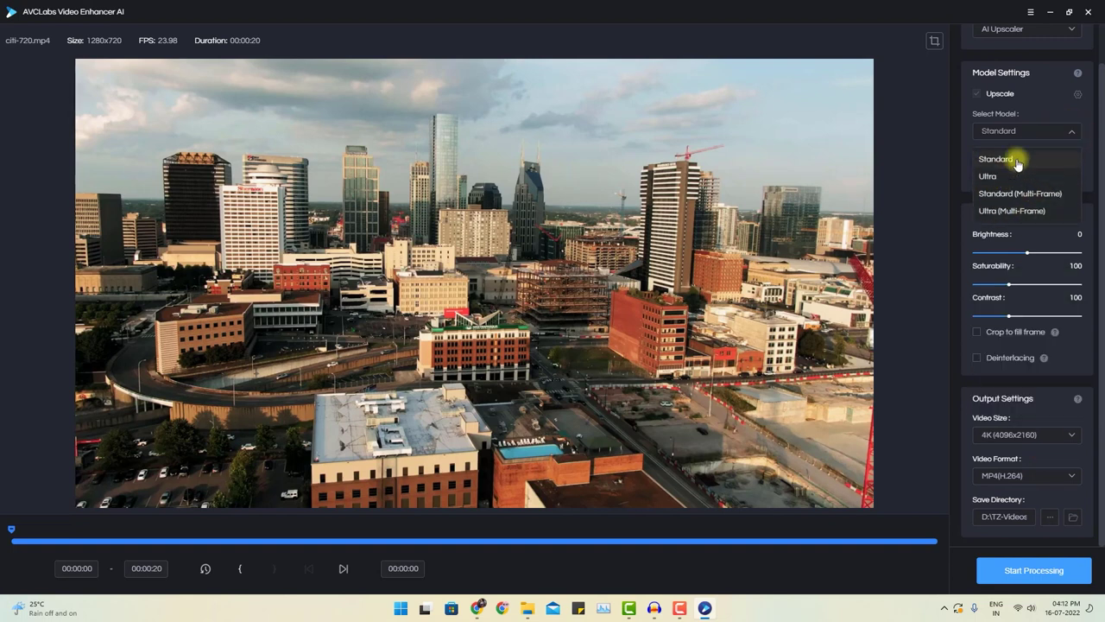
click(1017, 159)
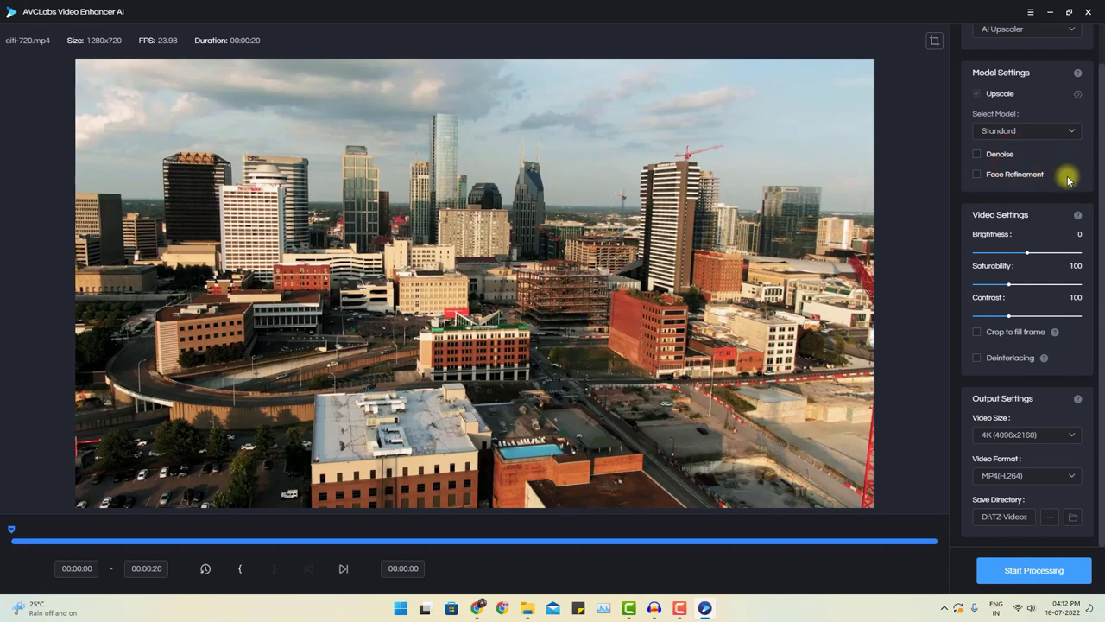
click(1057, 130)
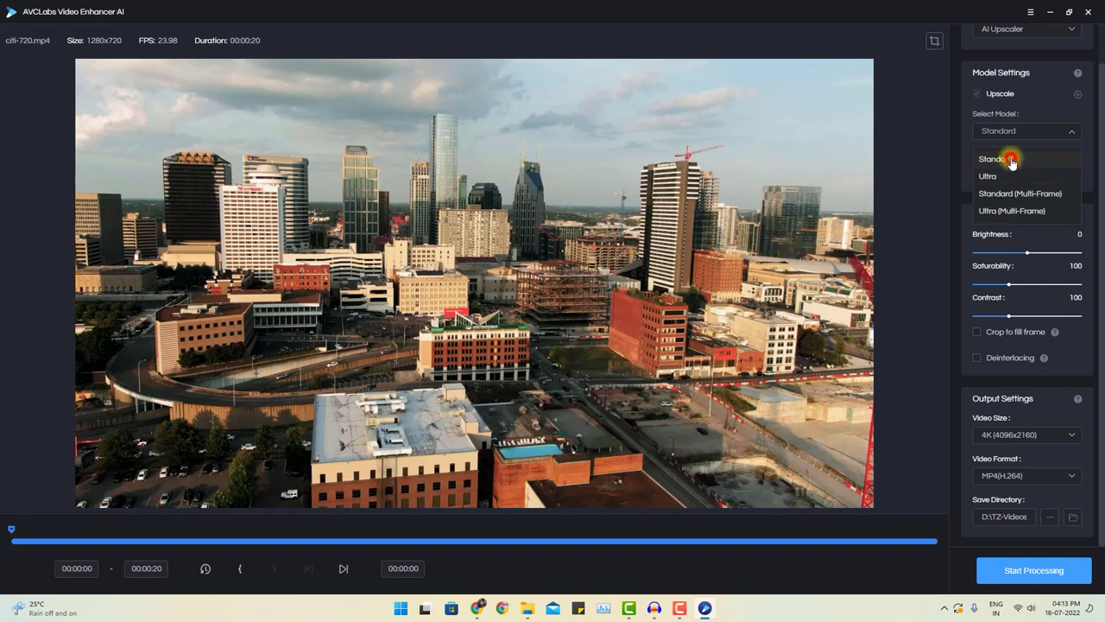
click(1008, 159)
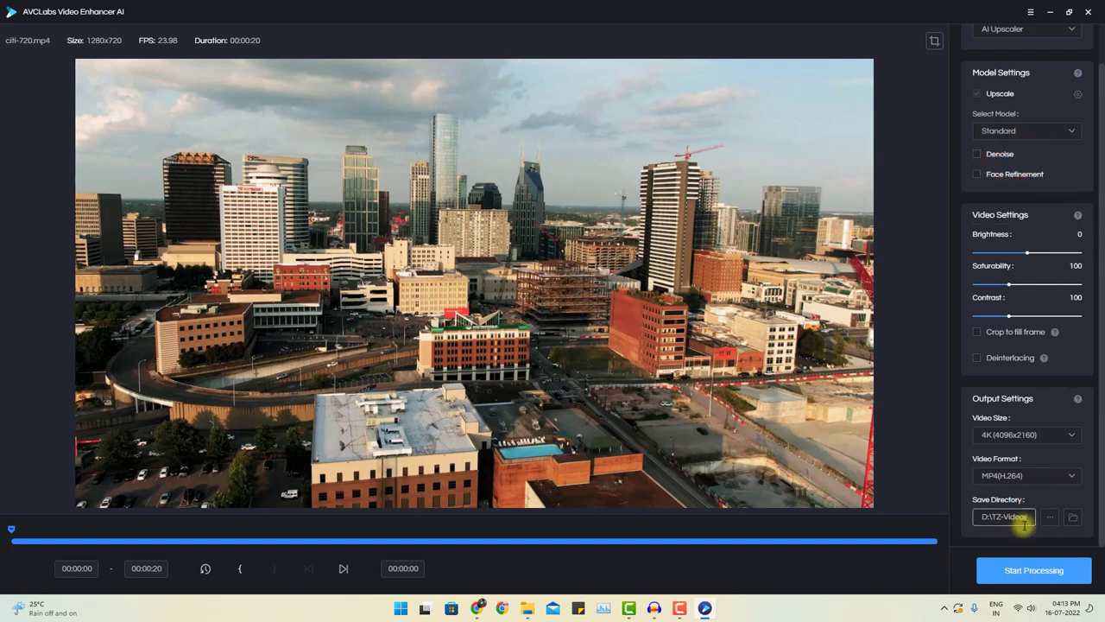
Step: Start the 4K upscale of citi-720.mp4 and let it run to 93% (459 of 493 frames)
click(1023, 571)
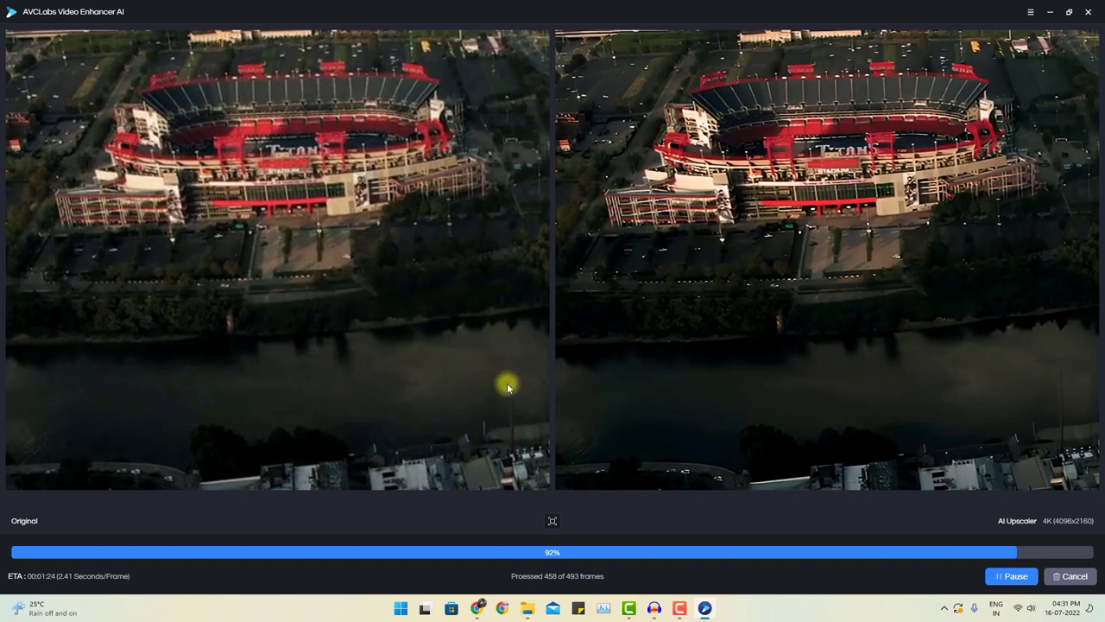
click(601, 609)
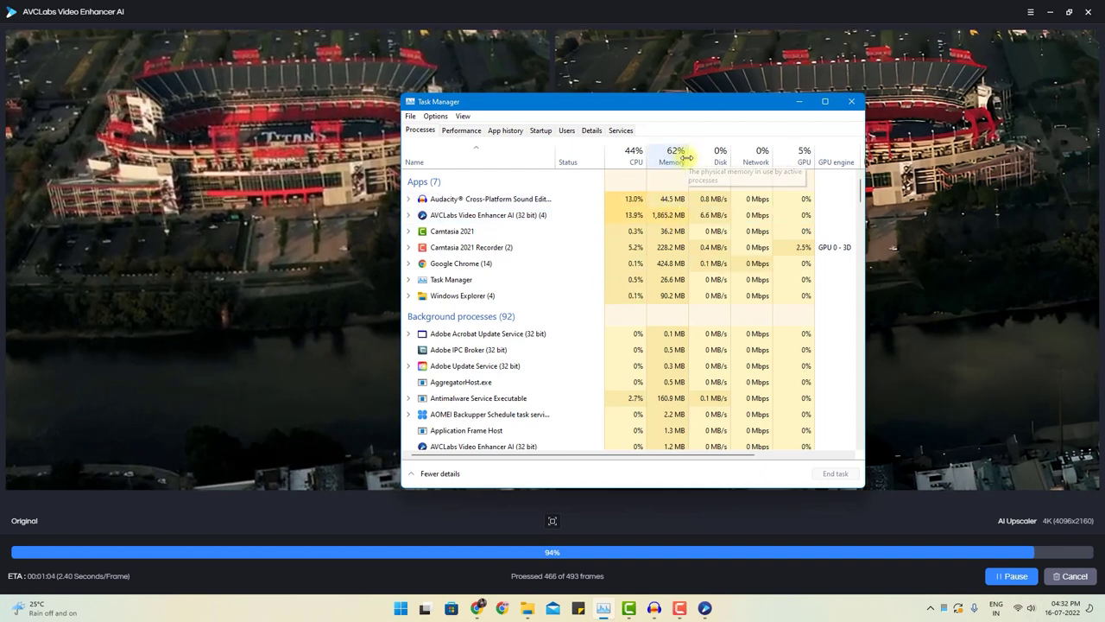
click(795, 104)
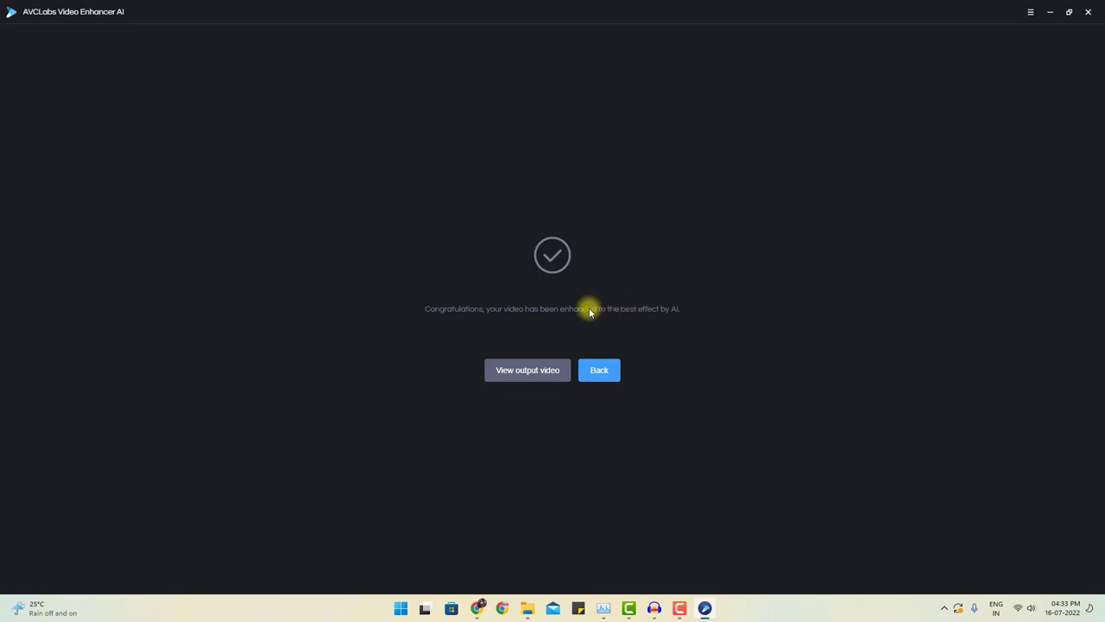
Step: Open the enhanced output folder and play the citi-720 4096x2160 output video
click(517, 378)
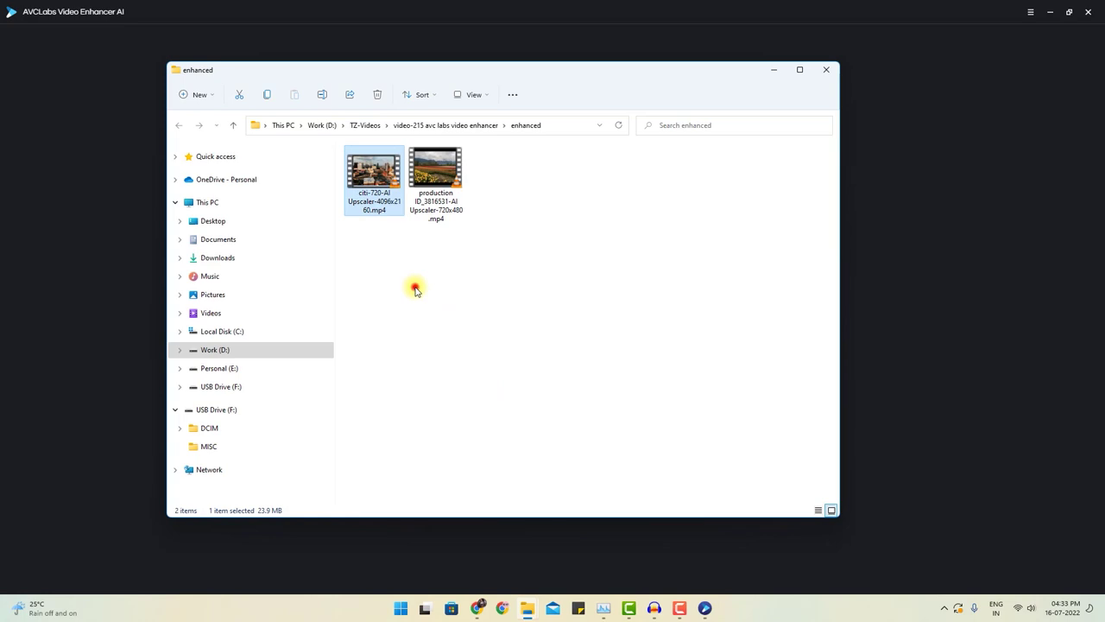
click(415, 285)
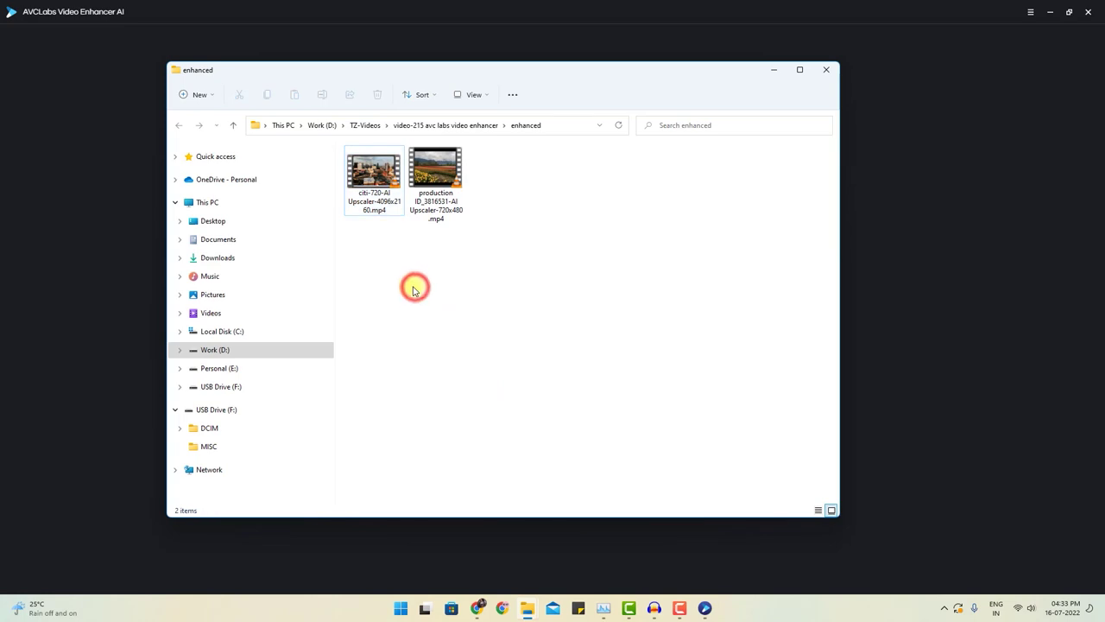
double_click(375, 177)
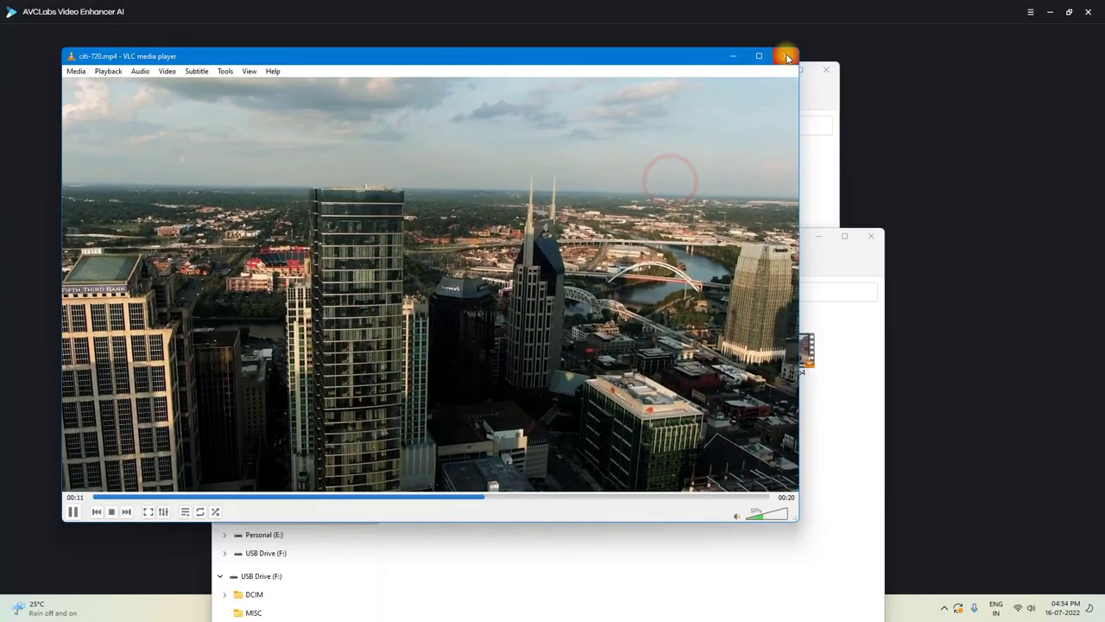
Step: Close VLC after watching the 4K city output and return to the enhanced folder window
click(786, 57)
click(532, 174)
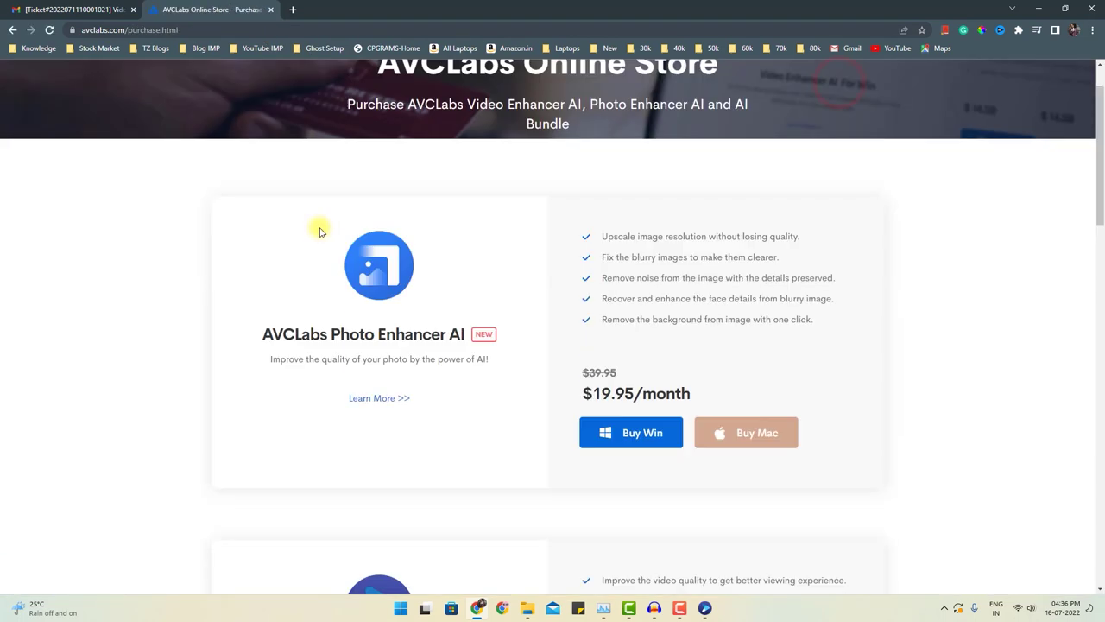
scroll(233, 259, down, 1)
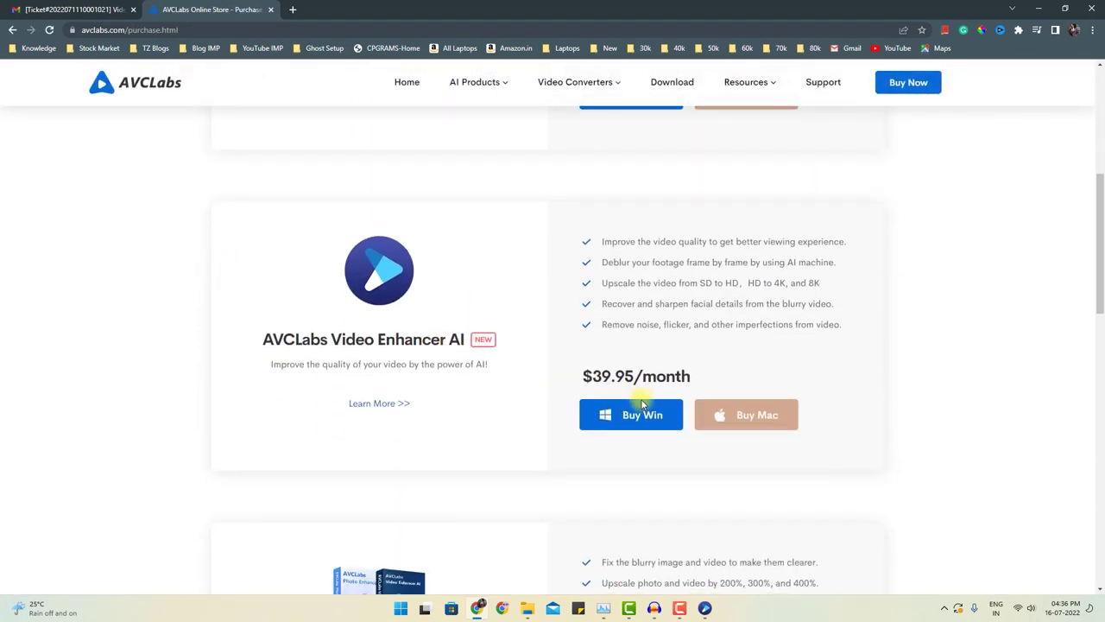